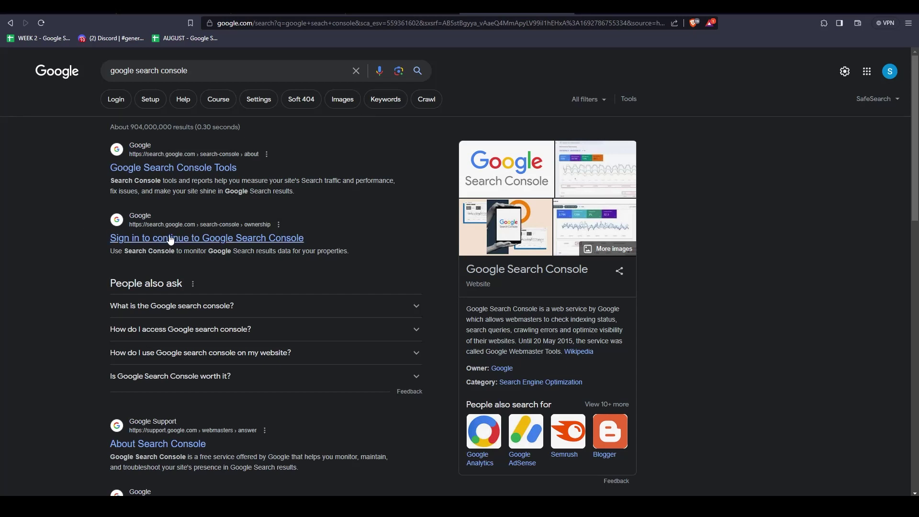
# Step: Open Google Search Console, start a new URL prefix property, then go to the Shopify admin
pyautogui.click(194, 242)
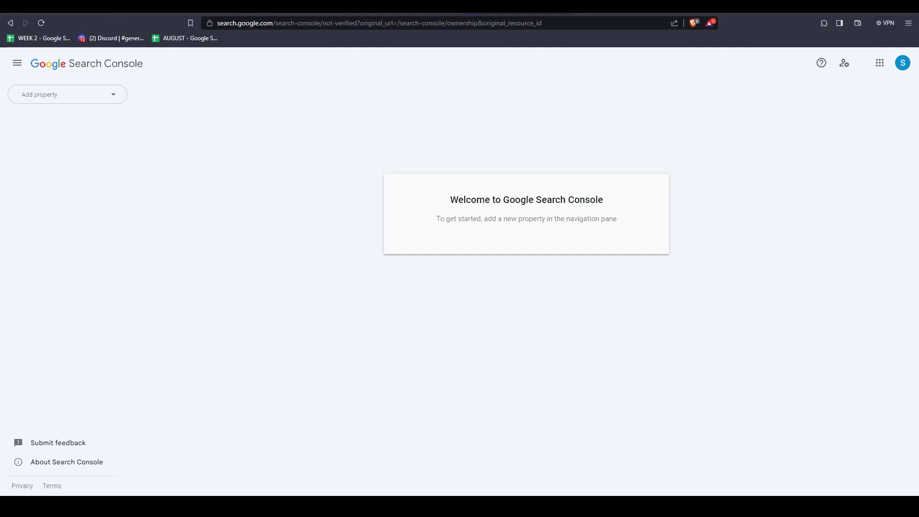
pyautogui.click(64, 98)
pyautogui.click(56, 151)
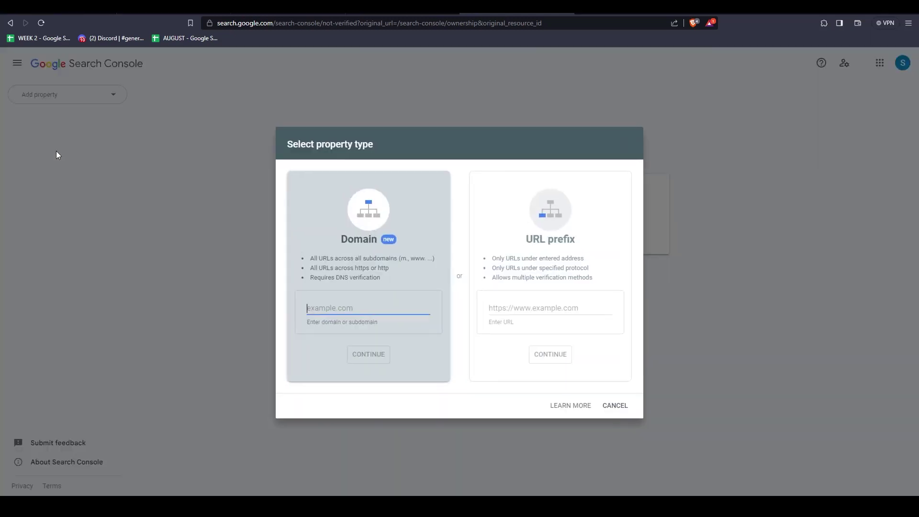
pyautogui.click(574, 246)
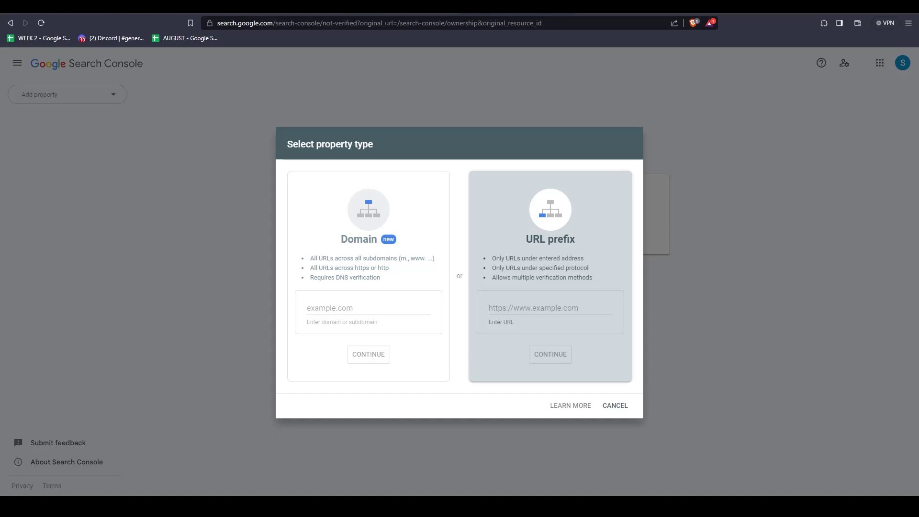
pyautogui.hotkey('ctrl', 'Tab')
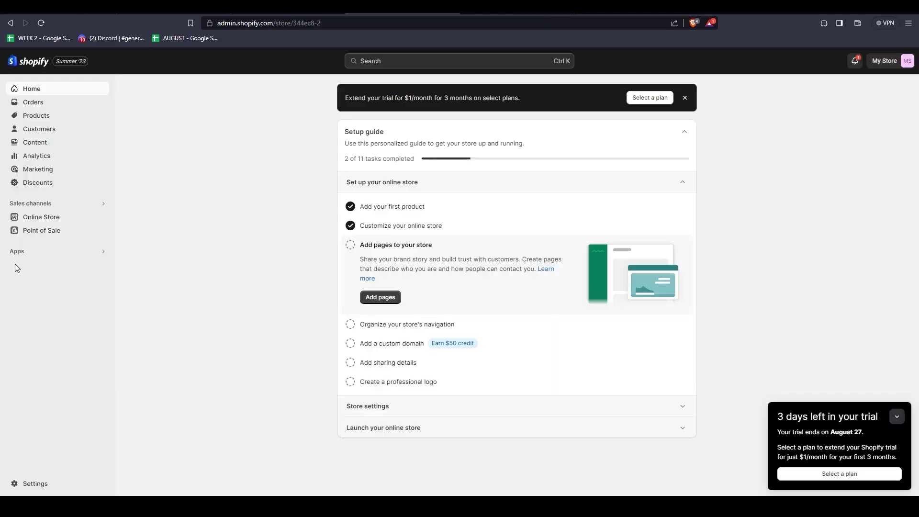
# Step: Copy the store's myshopify.com address from the live storefront, reached via Online Store Preferences
pyautogui.click(56, 219)
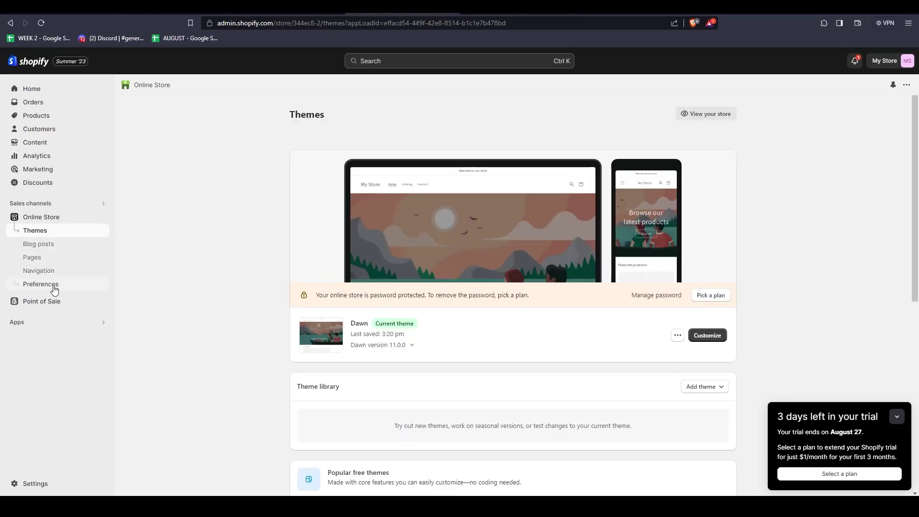
pyautogui.click(55, 289)
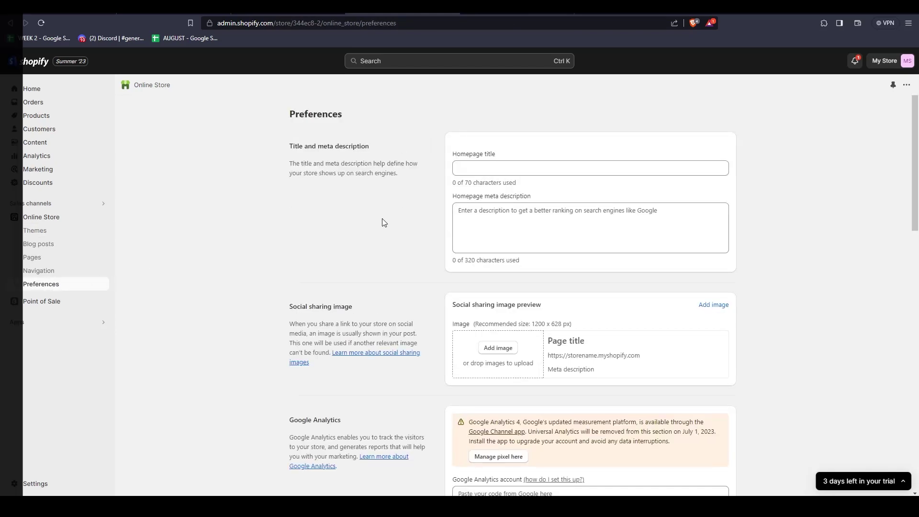
pyautogui.scroll(-12, 382, 218)
pyautogui.scroll(-4, 382, 218)
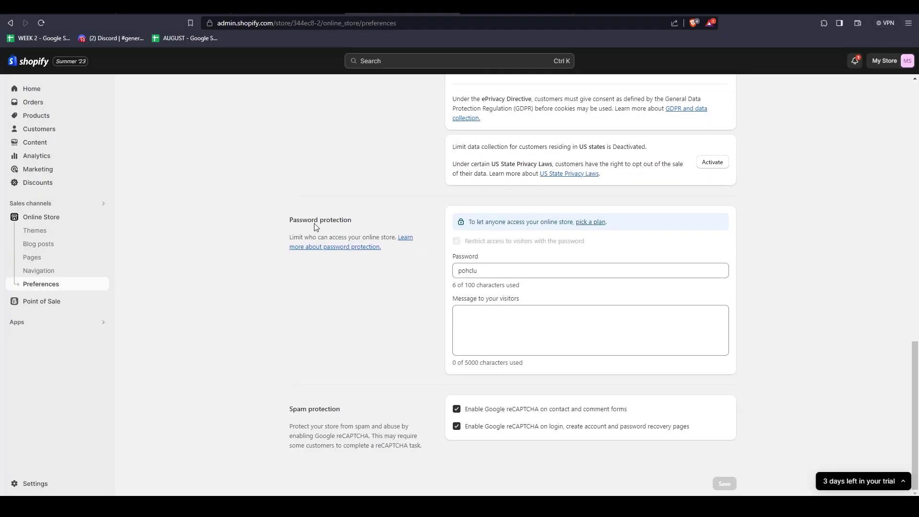
pyautogui.scroll(6, 324, 225)
pyautogui.scroll(10, 324, 225)
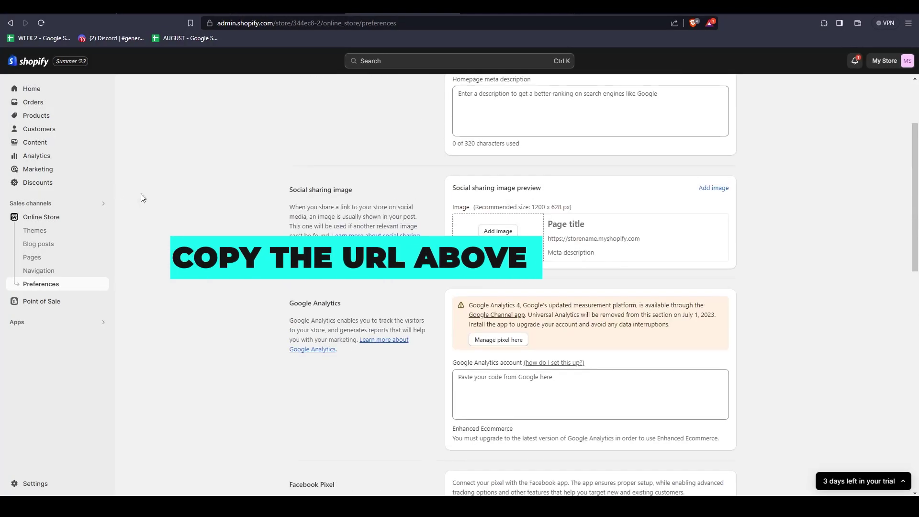
pyautogui.hotkey('ctrl', 'Tab')
pyautogui.click(312, 23)
pyautogui.hotkey('ctrl', 'c')
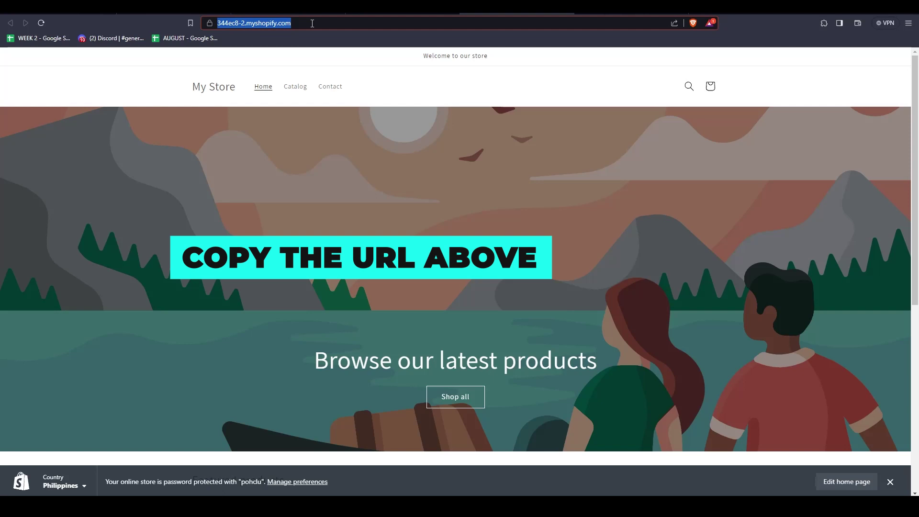
# Step: Add the pasted store address, without its trailing slash, as a URL prefix property
pyautogui.click(370, 124)
pyautogui.hotkey('ctrl', 'Tab')
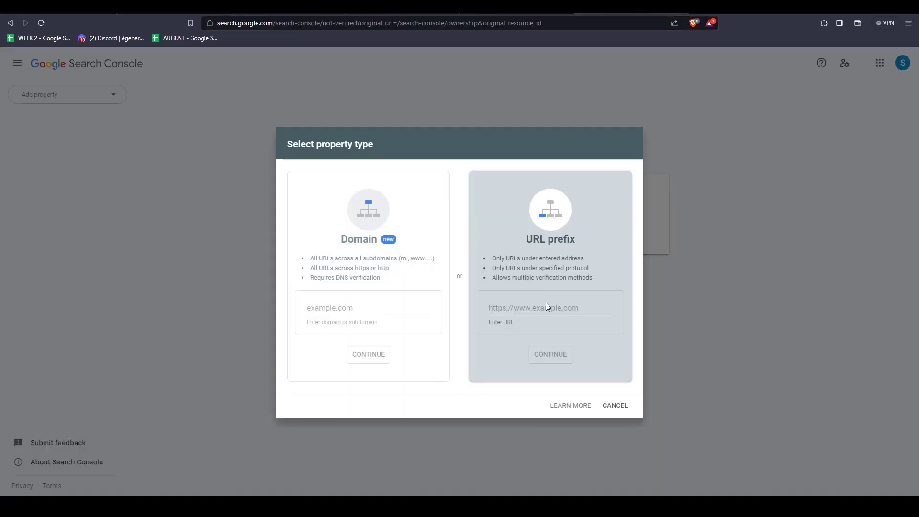
pyautogui.click(546, 308)
pyautogui.hotkey('ctrl', 'v')
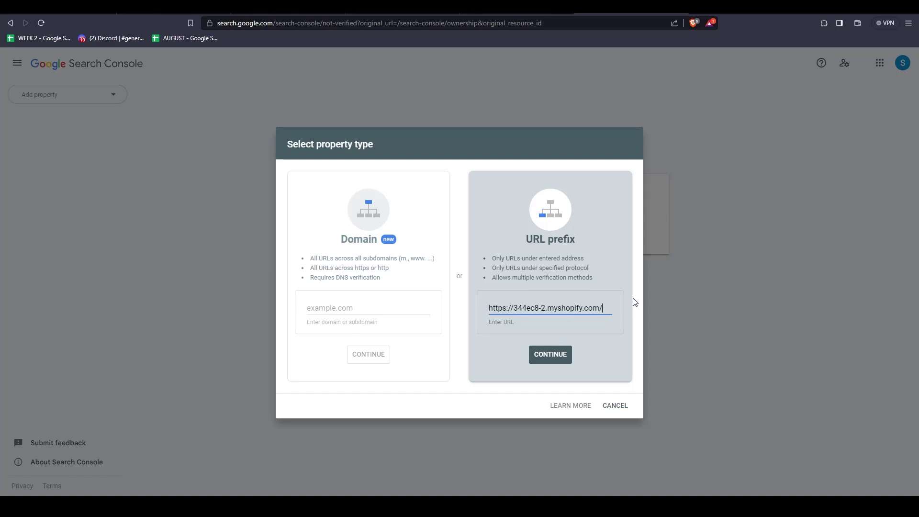
pyautogui.press('BackSpace')
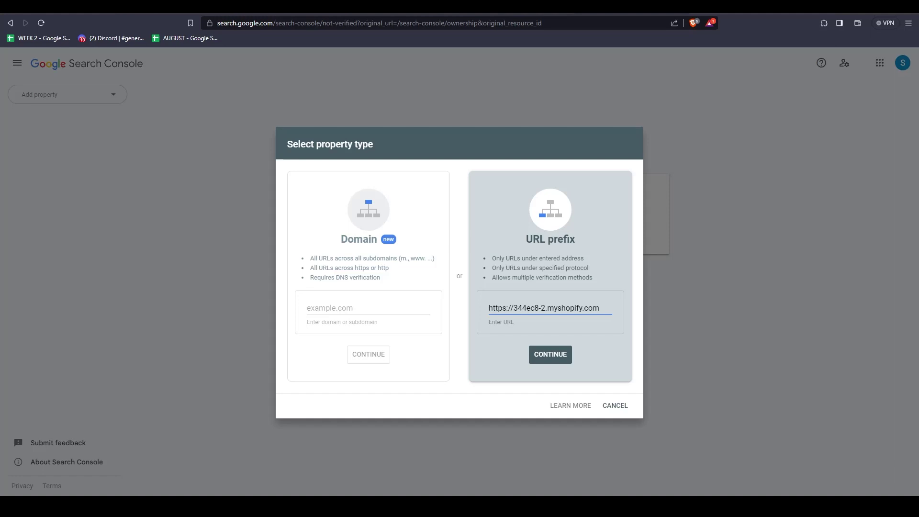
pyautogui.click(551, 354)
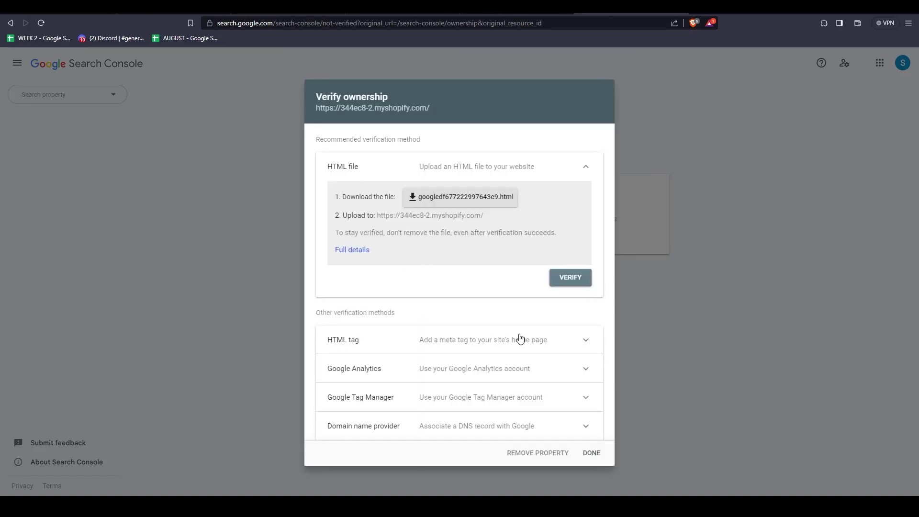
# Step: Copy the HTML tag verification meta tag and go back to Shopify's Themes
pyautogui.click(586, 341)
pyautogui.click(565, 338)
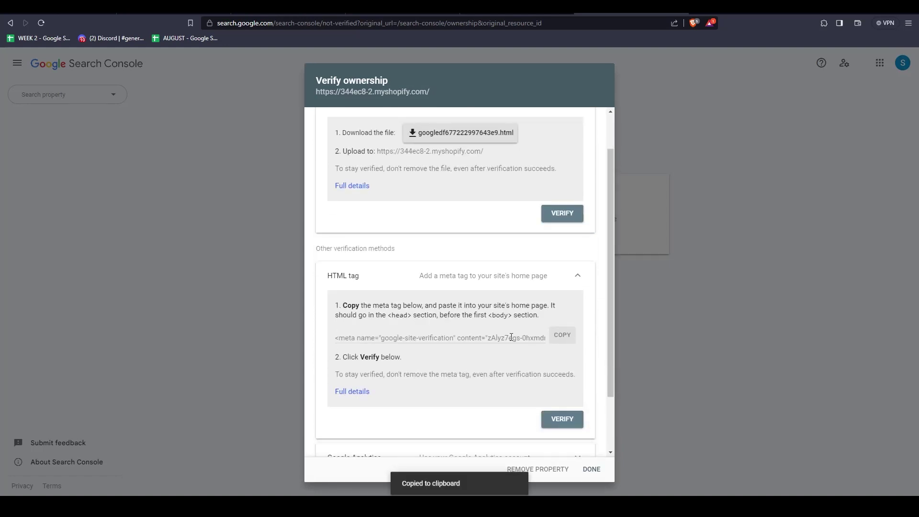
pyautogui.click(402, 7)
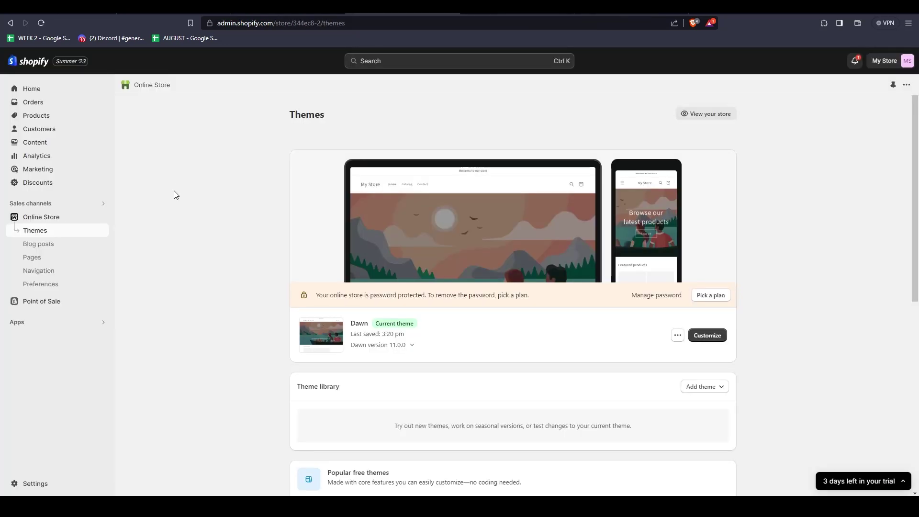
# Step: Duplicate the Dawn theme as 'Copy of Dawn' and open Dawn's code editor
pyautogui.click(677, 335)
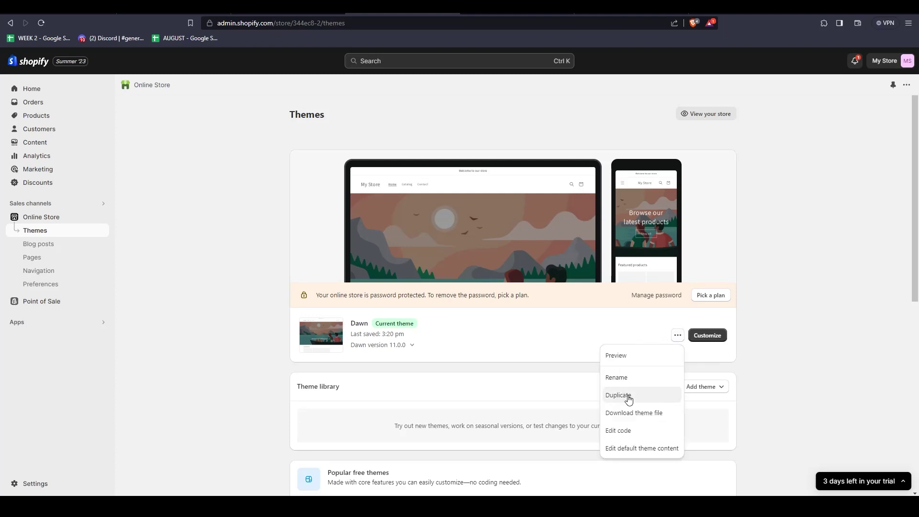
pyautogui.click(628, 399)
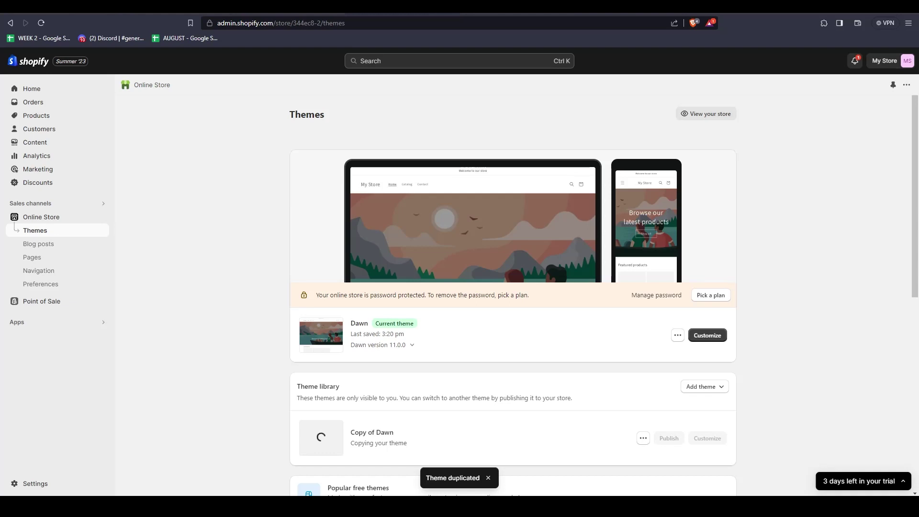
pyautogui.scroll(-1, 584, 297)
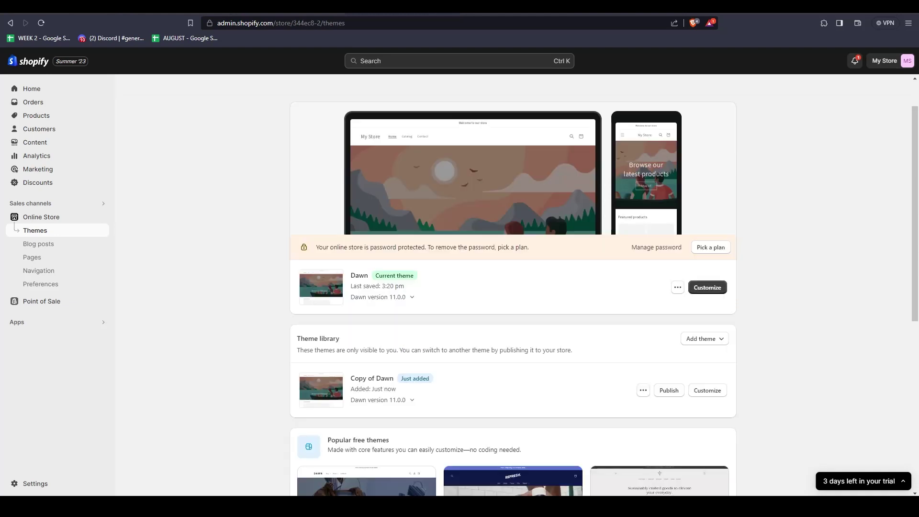
pyautogui.click(675, 288)
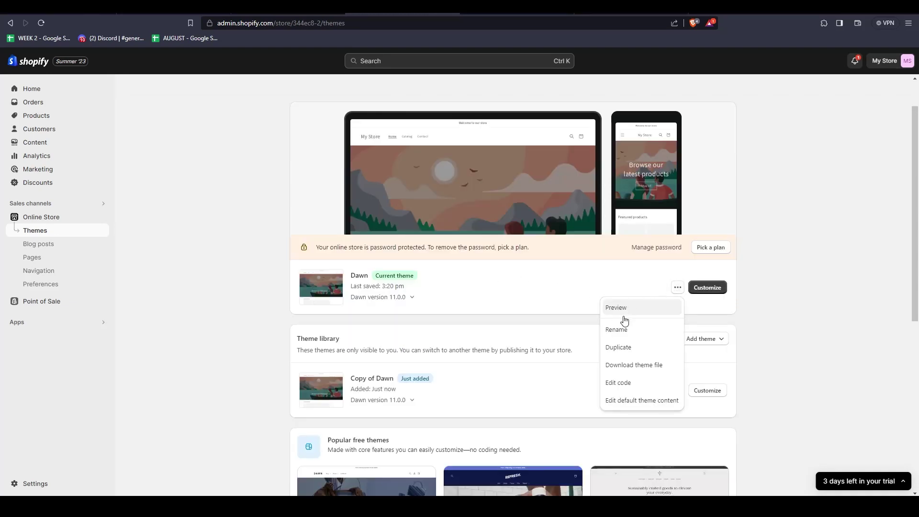
pyautogui.click(621, 382)
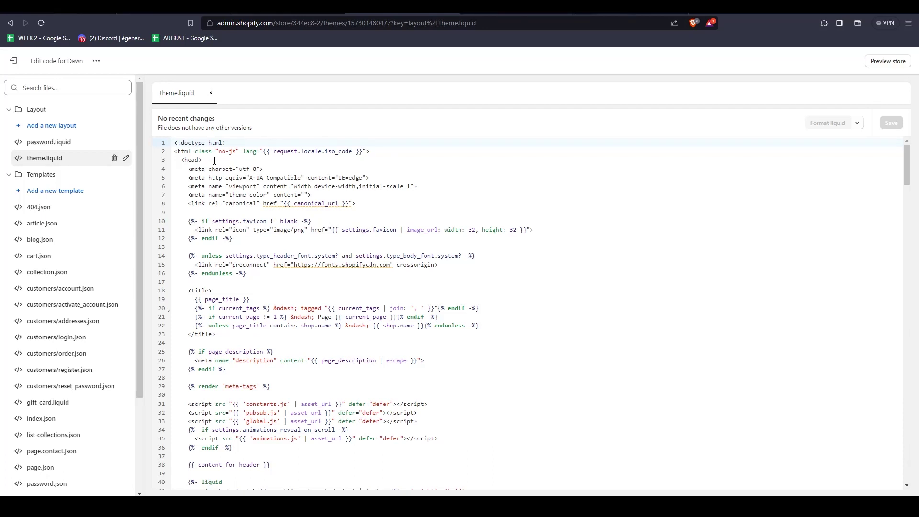
# Step: Paste the google-site-verification meta tag on a new line 4 after <head>, then save theme.liquid
pyautogui.click(215, 160)
pyautogui.press('Return')
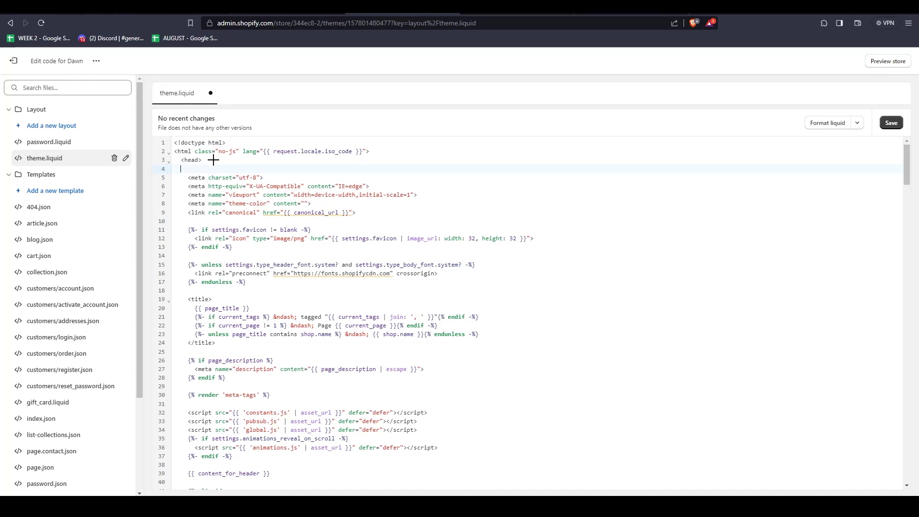
pyautogui.hotkey('ctrl', 'v')
pyautogui.click(891, 123)
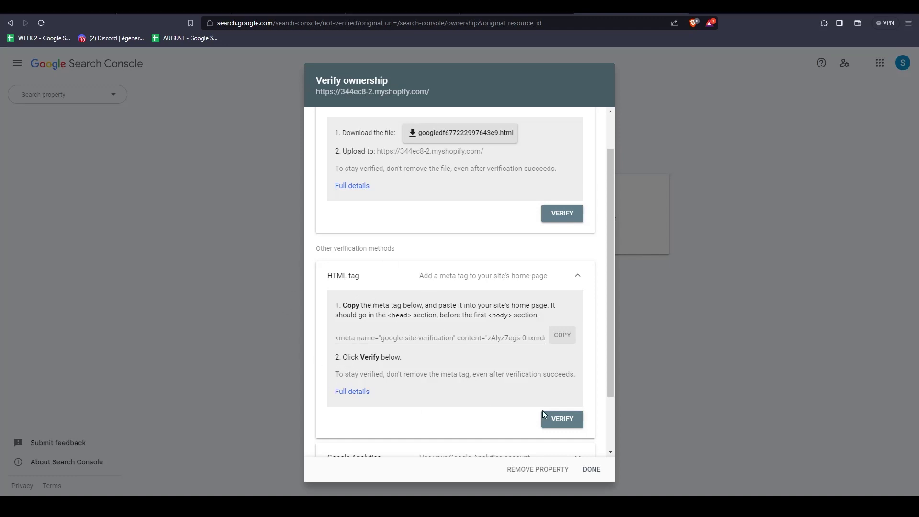
# Step: Run the HTML tag verification, then expand the HTML tag instructions again
pyautogui.click(562, 420)
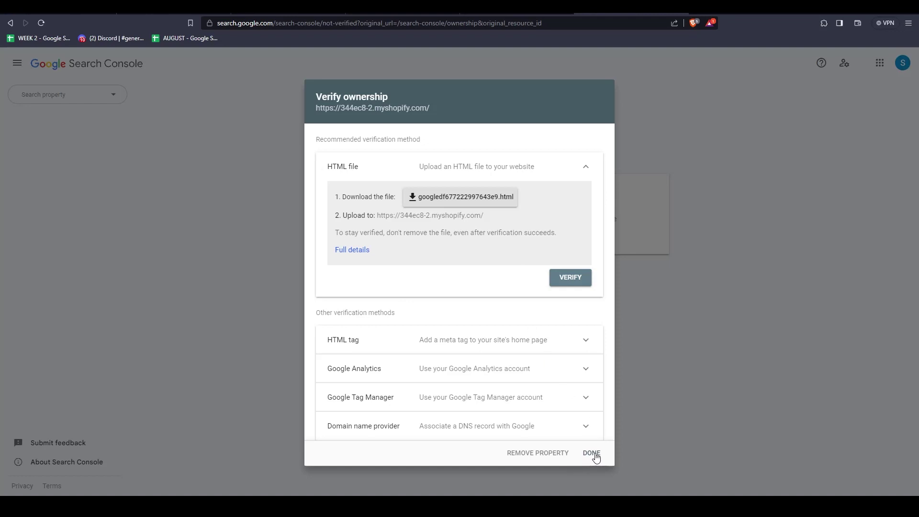
pyautogui.click(583, 341)
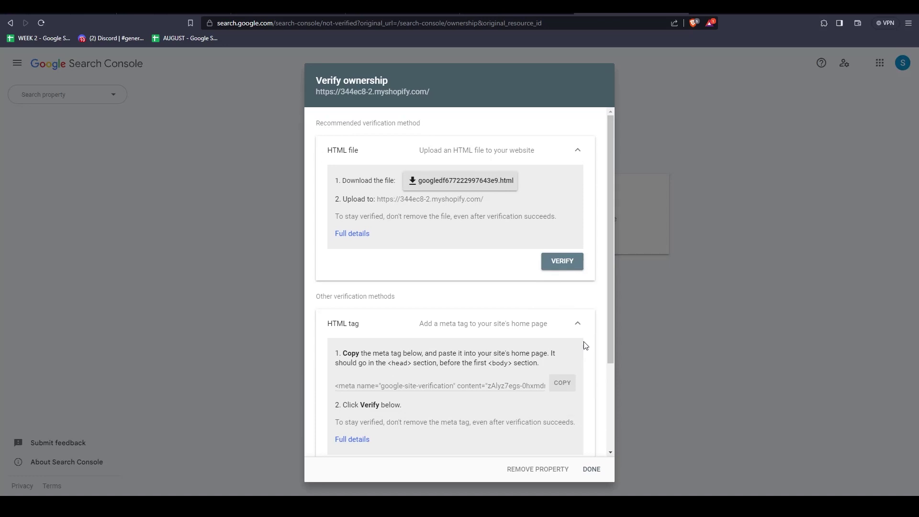
pyautogui.click(402, 7)
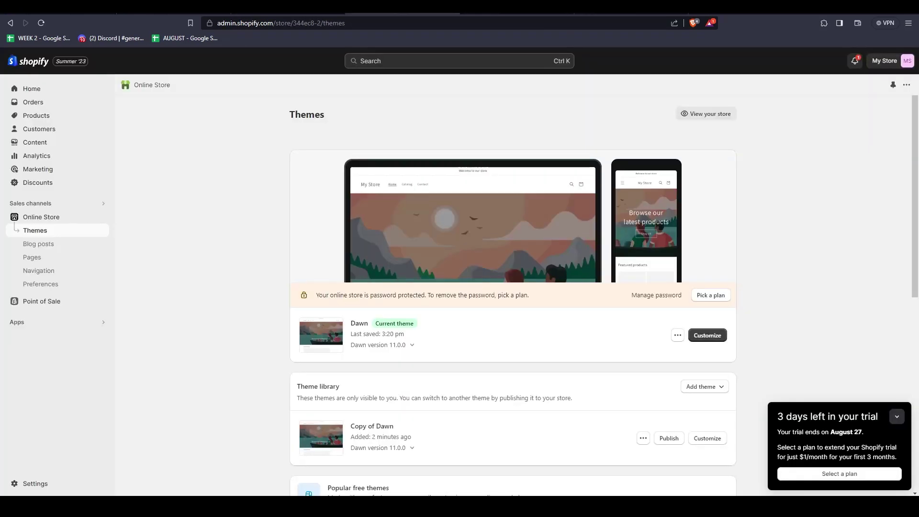